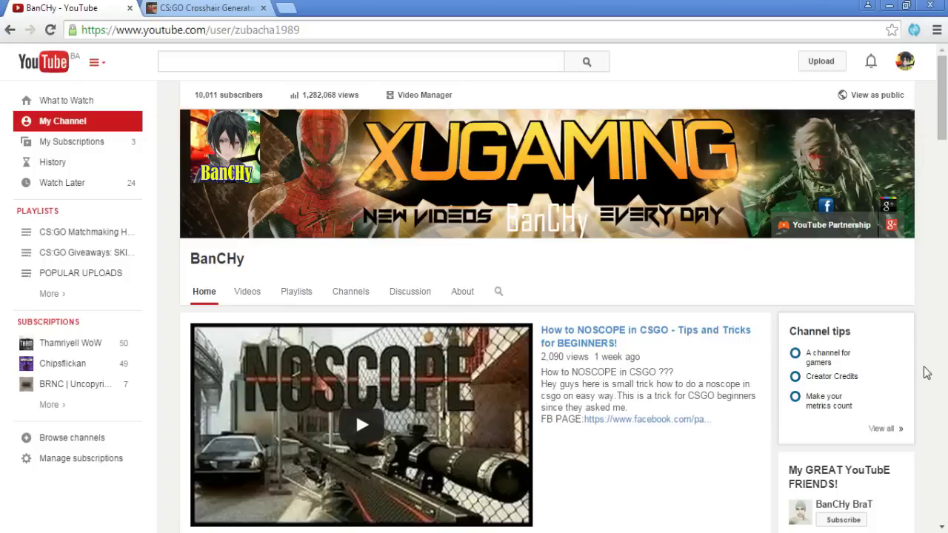
Step: Switch to the CS:GO Crosshair Generator page and preview the crosshair on each map background, returning to the first map scene
{"action": "left_click", "coordinate": [216, 10]}
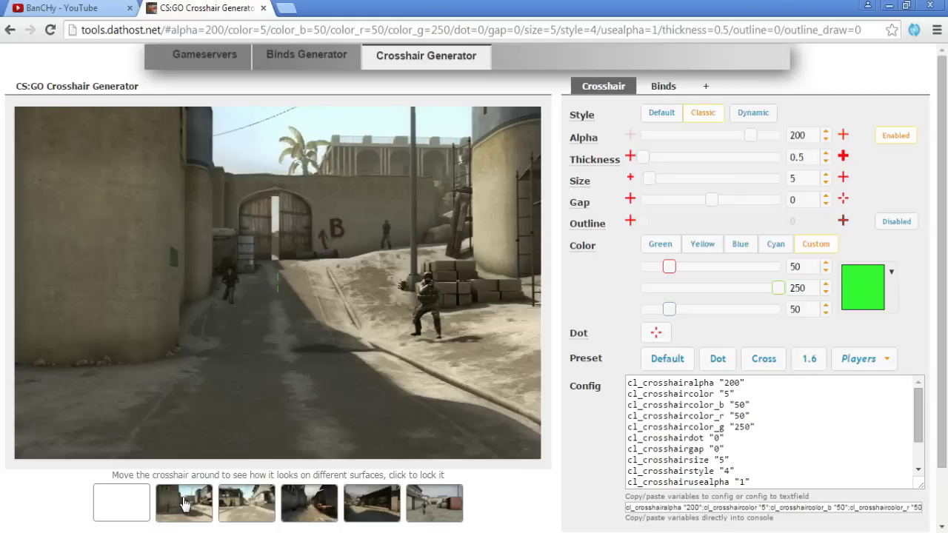
{"action": "left_click", "coordinate": [238, 503]}
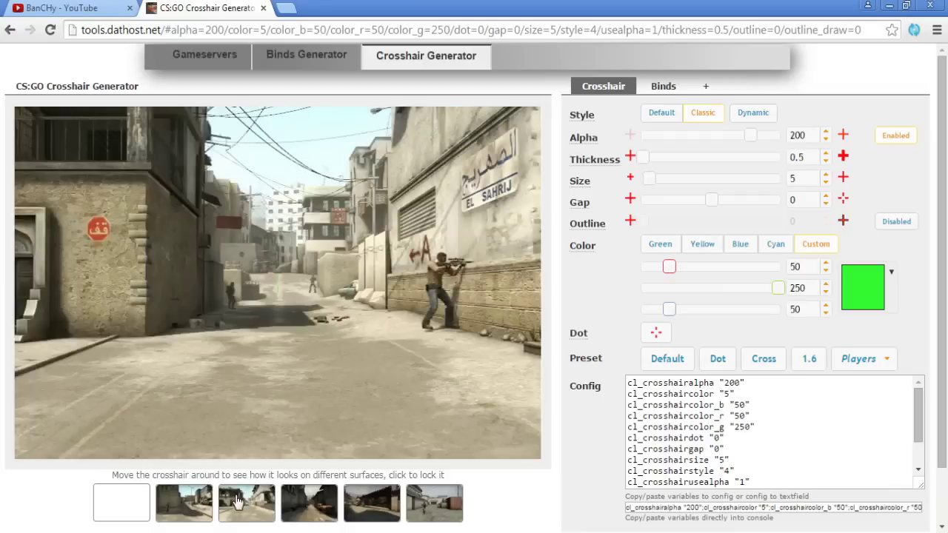
{"action": "left_click", "coordinate": [314, 504]}
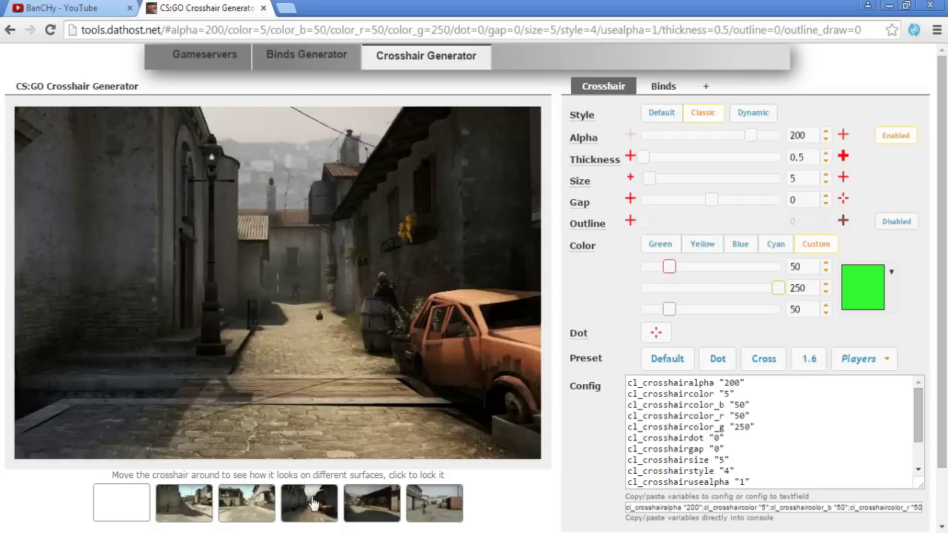
{"action": "left_click", "coordinate": [369, 504]}
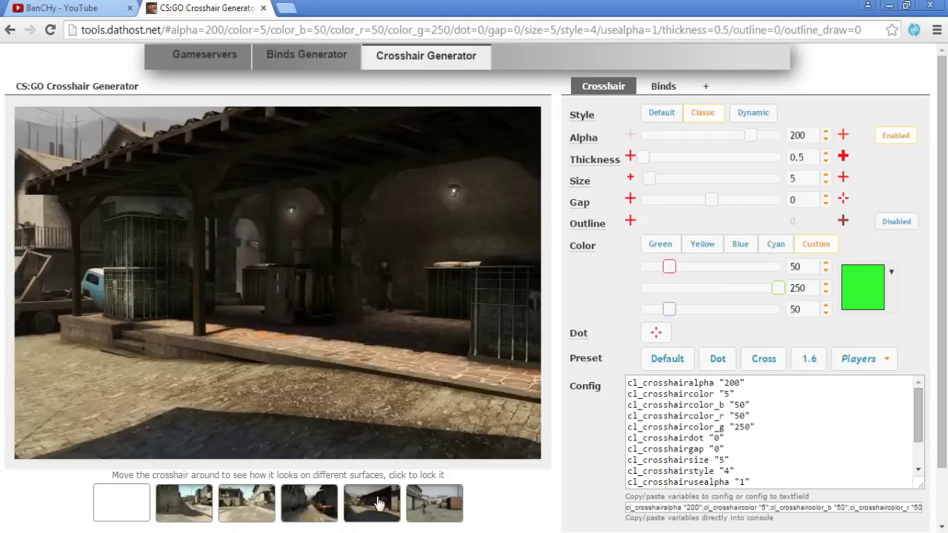
{"action": "left_click", "coordinate": [432, 504]}
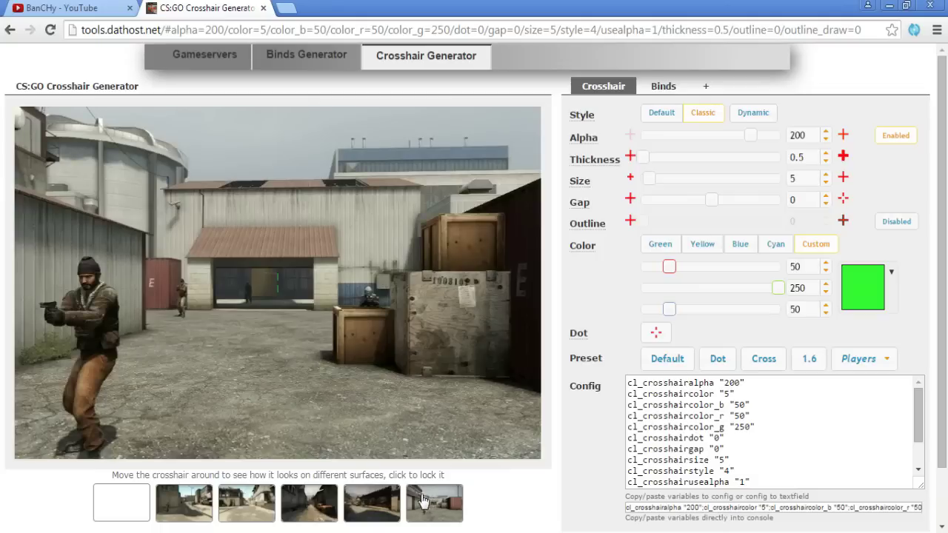
{"action": "left_click", "coordinate": [187, 501]}
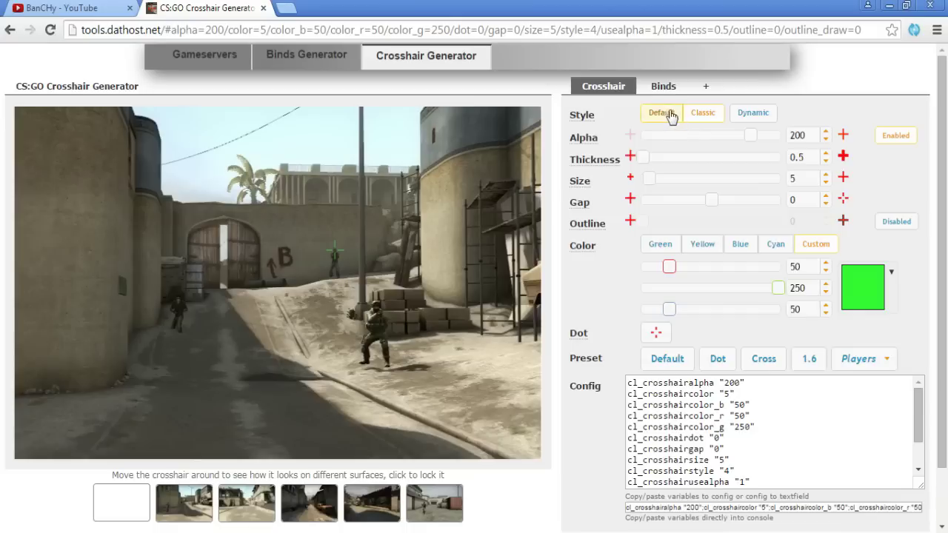
Step: Check the crosshair style options and compare the Default style with Classic, finishing on Classic
{"action": "mouse_move", "coordinate": [575, 116]}
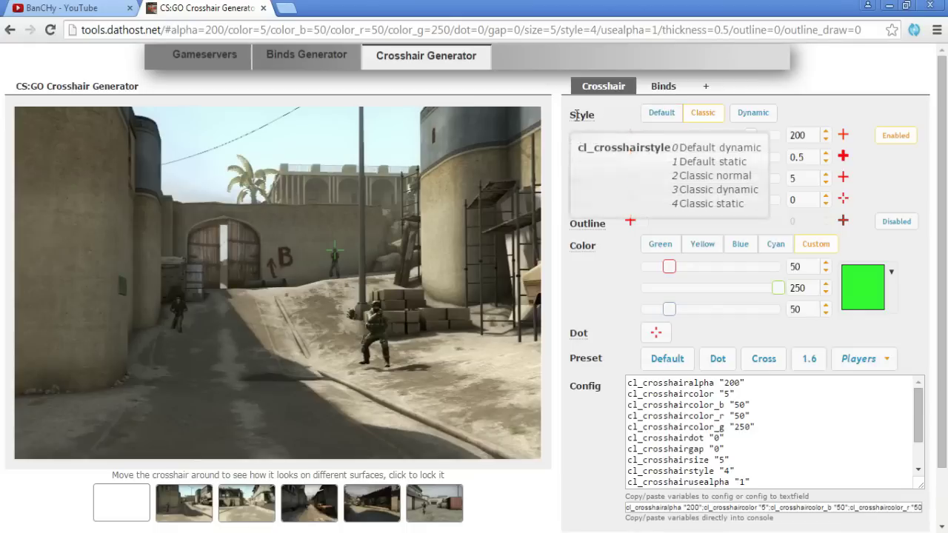
{"action": "left_click", "coordinate": [671, 116]}
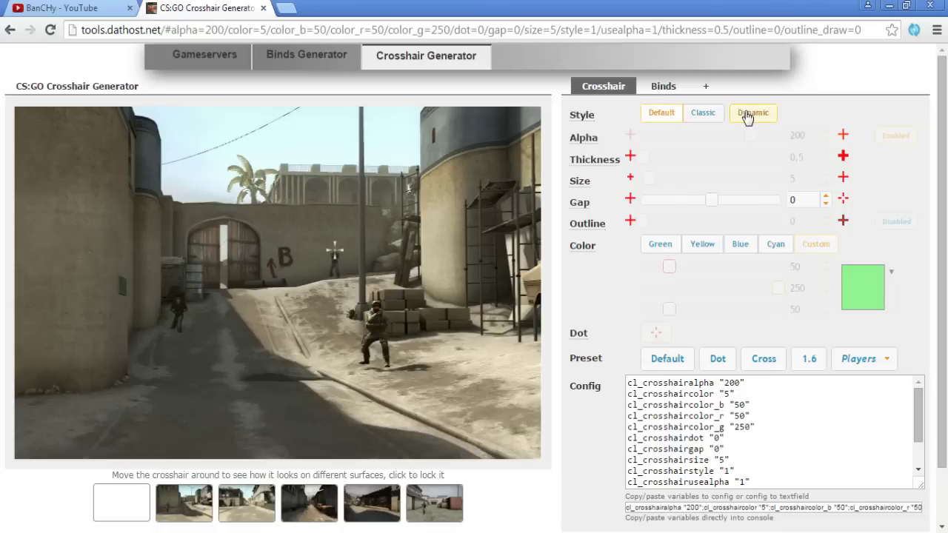
{"action": "left_click", "coordinate": [707, 117]}
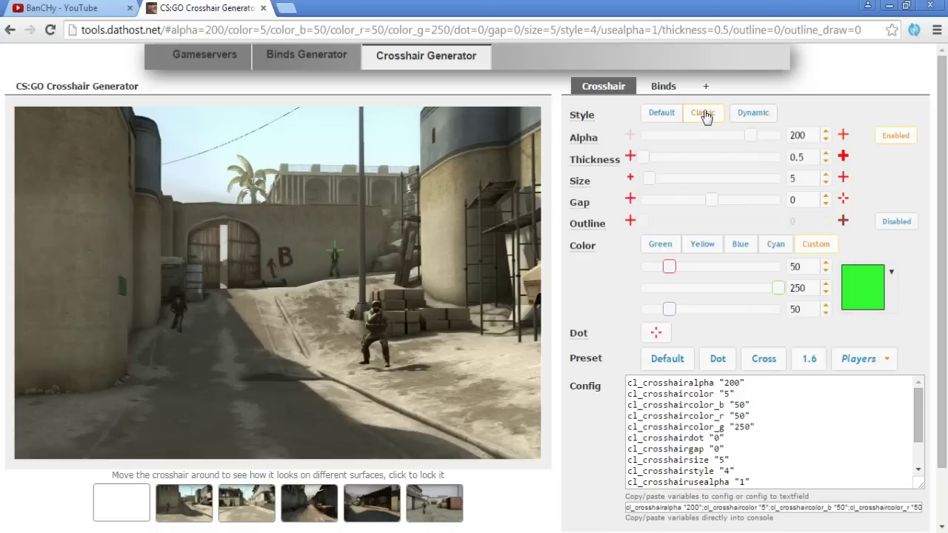
{"action": "left_click", "coordinate": [670, 116]}
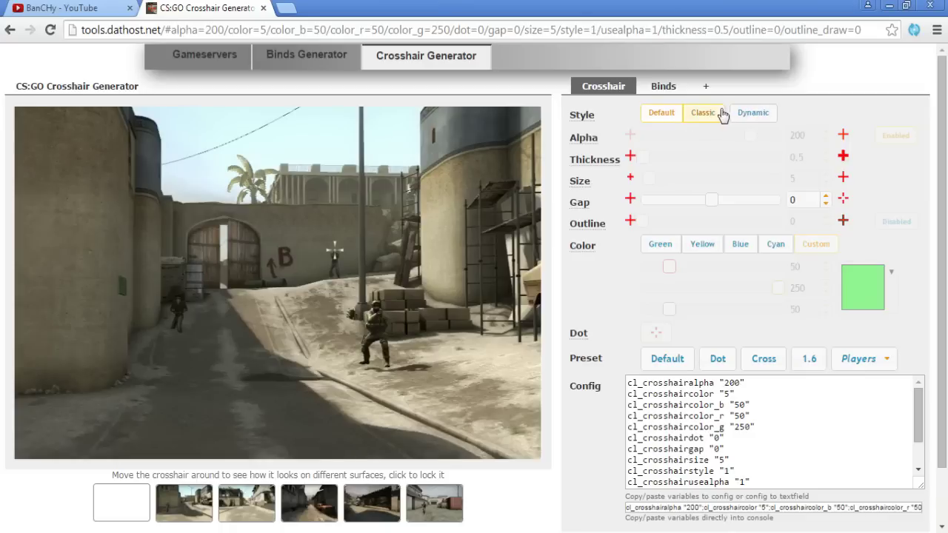
{"action": "left_click", "coordinate": [710, 114]}
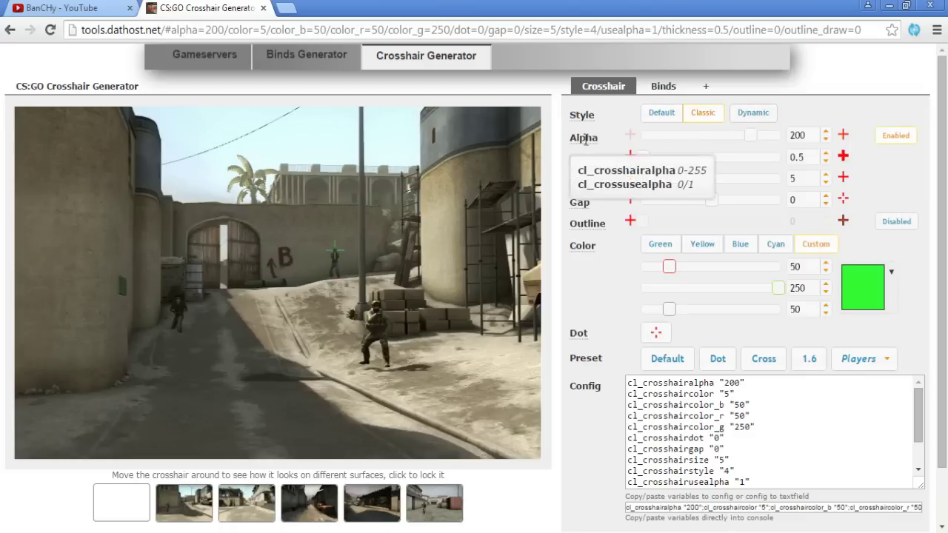
Step: Try a crosshair alpha of 117 against the maximum and leave it set to 255
{"action": "left_click_drag", "start_coordinate": [749, 137], "coordinate": [781, 146]}
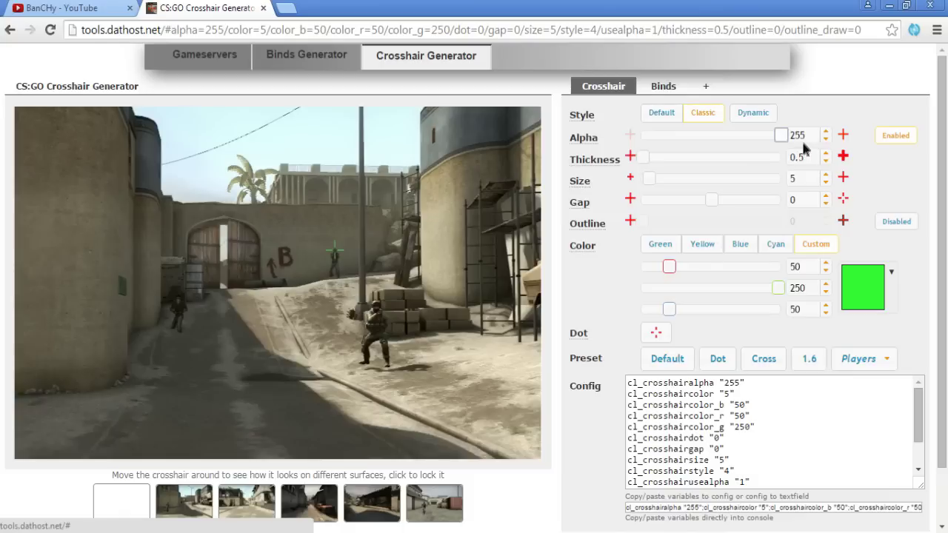
{"action": "left_click_drag", "start_coordinate": [787, 141], "coordinate": [703, 140]}
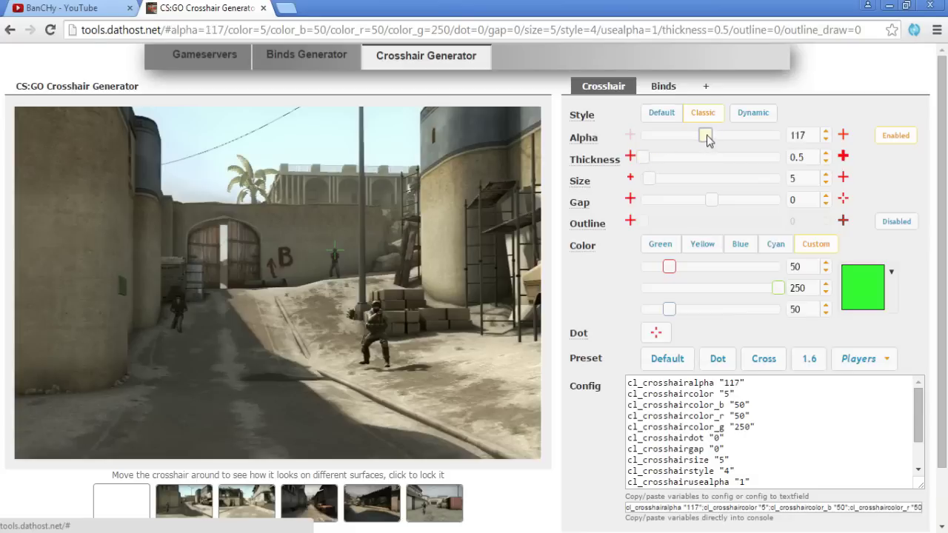
{"action": "left_click_drag", "start_coordinate": [708, 140], "coordinate": [787, 136]}
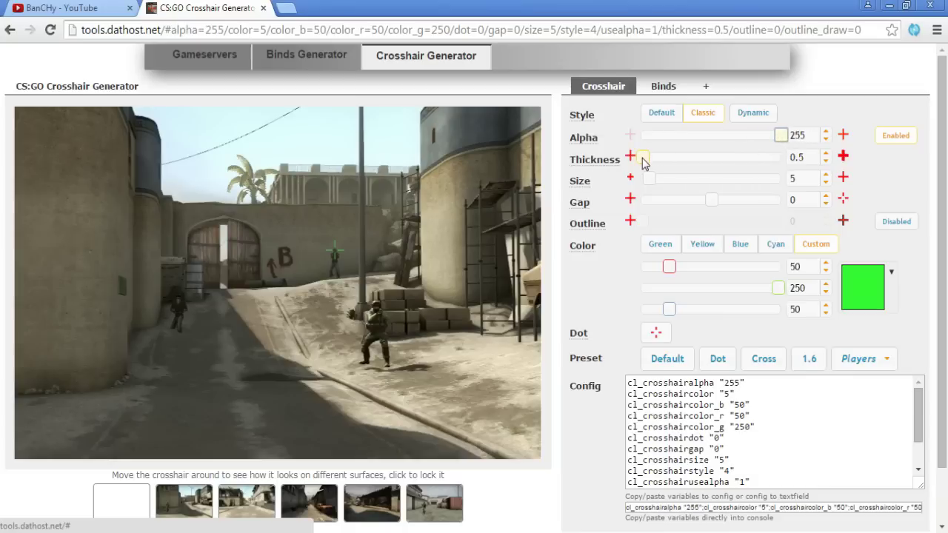
Step: Try crosshair thickness values of 1 and 0 and return the thickness to 0.5
{"action": "mouse_move", "coordinate": [643, 162]}
{"action": "left_mouse_down"}
{"action": "mouse_move", "coordinate": [753, 161]}
{"action": "mouse_move", "coordinate": [791, 173]}
{"action": "mouse_move", "coordinate": [751, 157]}
{"action": "mouse_move", "coordinate": [664, 155]}
{"action": "mouse_move", "coordinate": [642, 165]}
{"action": "left_mouse_up"}
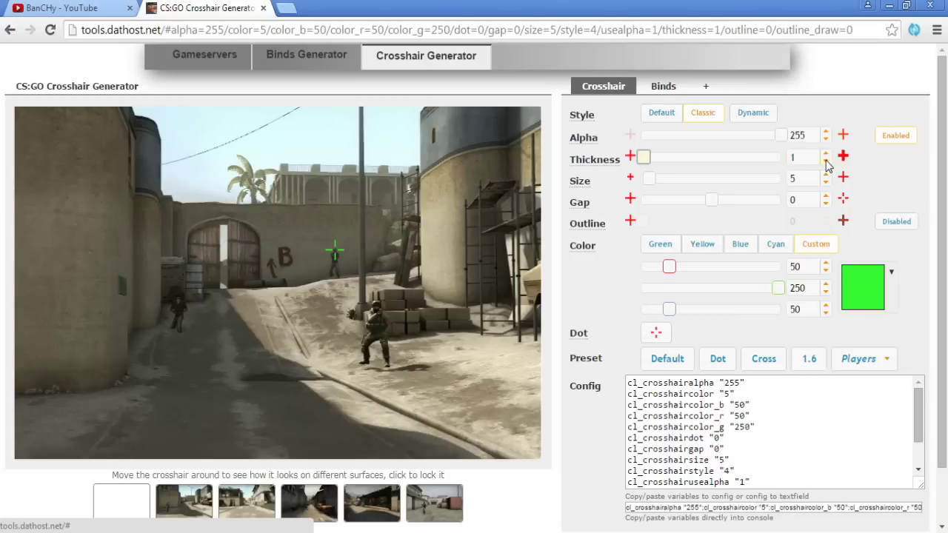
{"action": "left_click", "coordinate": [827, 161]}
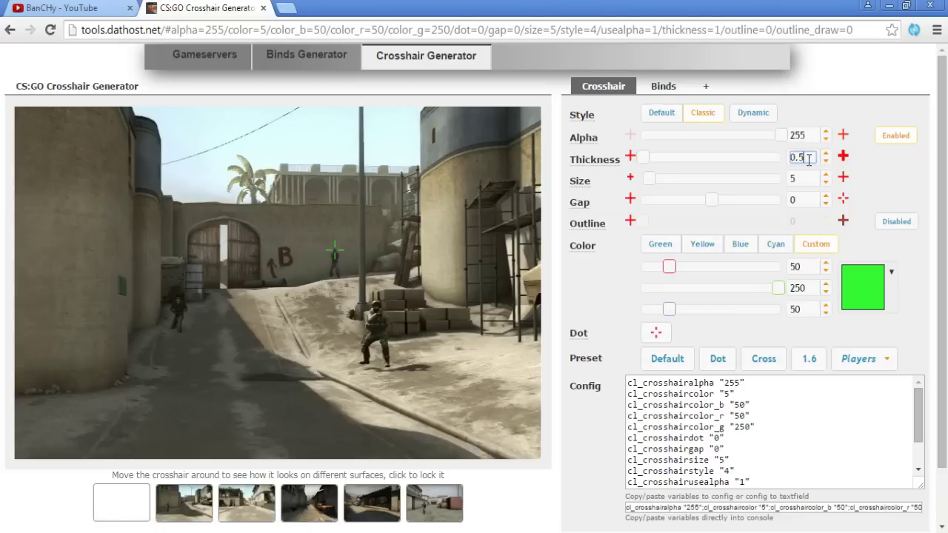
{"action": "left_click", "coordinate": [825, 161]}
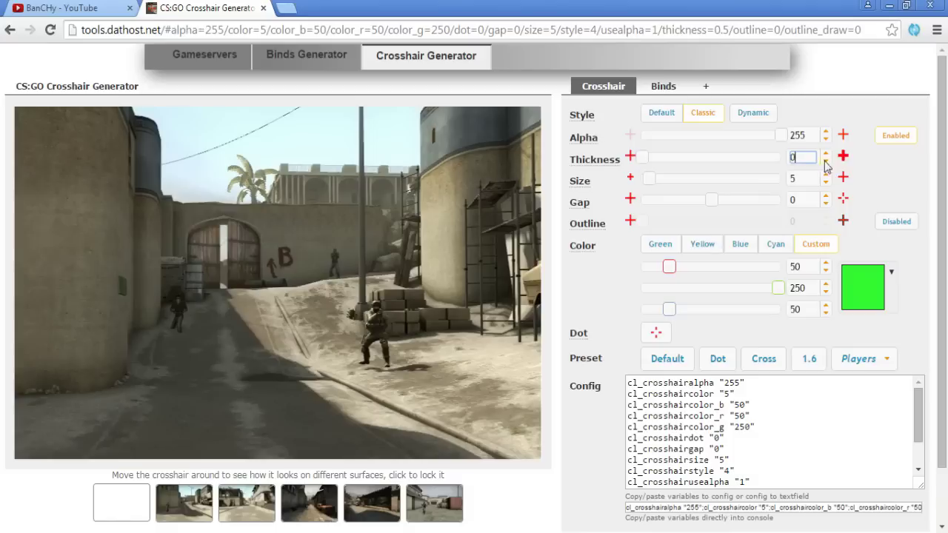
{"action": "left_click", "coordinate": [826, 152]}
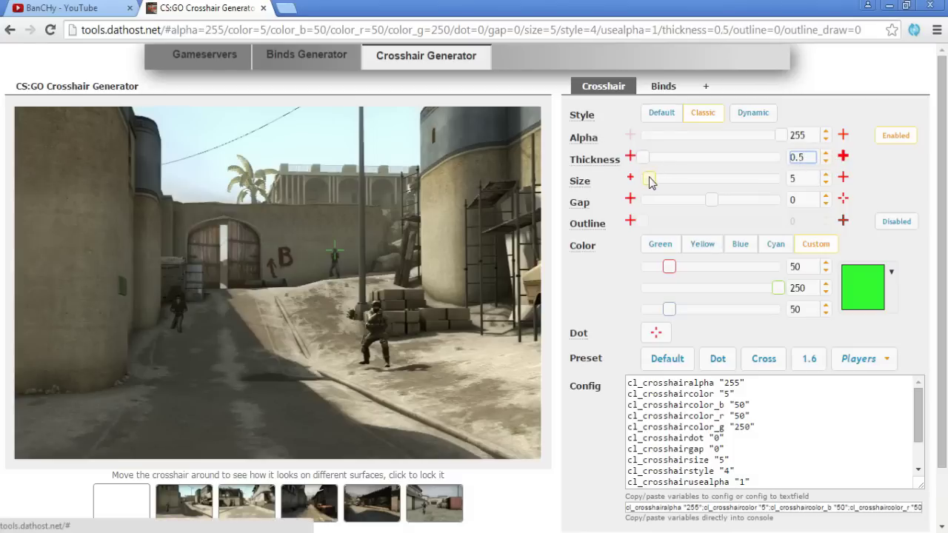
Step: Try reducing the crosshair size to 3 and return it to 5
{"action": "mouse_move", "coordinate": [649, 180]}
{"action": "left_mouse_down"}
{"action": "mouse_move", "coordinate": [781, 183]}
{"action": "mouse_move", "coordinate": [651, 182]}
{"action": "mouse_move", "coordinate": [643, 191]}
{"action": "mouse_move", "coordinate": [652, 184]}
{"action": "left_mouse_up"}
{"action": "double_click", "coordinate": [825, 183]}
{"action": "left_click", "coordinate": [826, 183]}
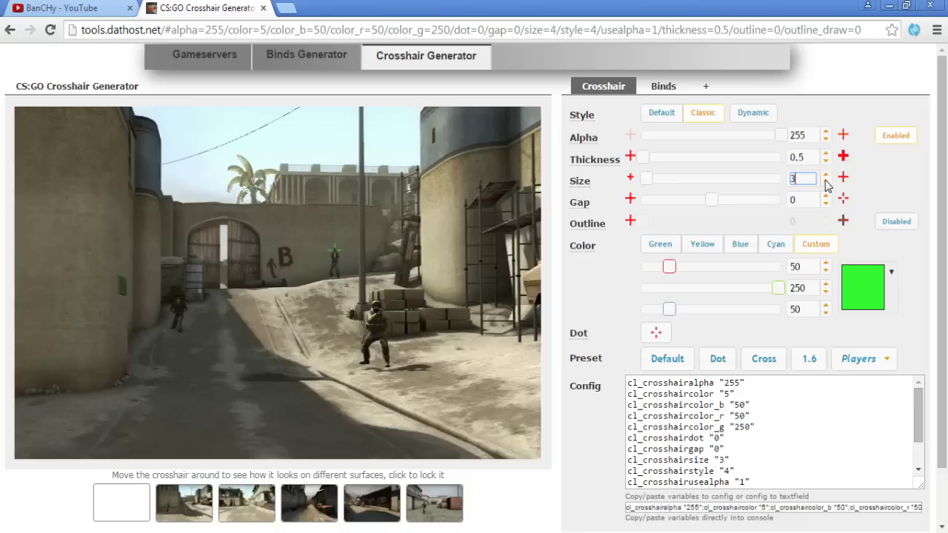
{"action": "left_click", "coordinate": [825, 175]}
{"action": "left_click", "coordinate": [826, 174]}
Step: Try crosshair gaps of -1 and 3 and set the gap to 1
{"action": "left_click", "coordinate": [826, 205]}
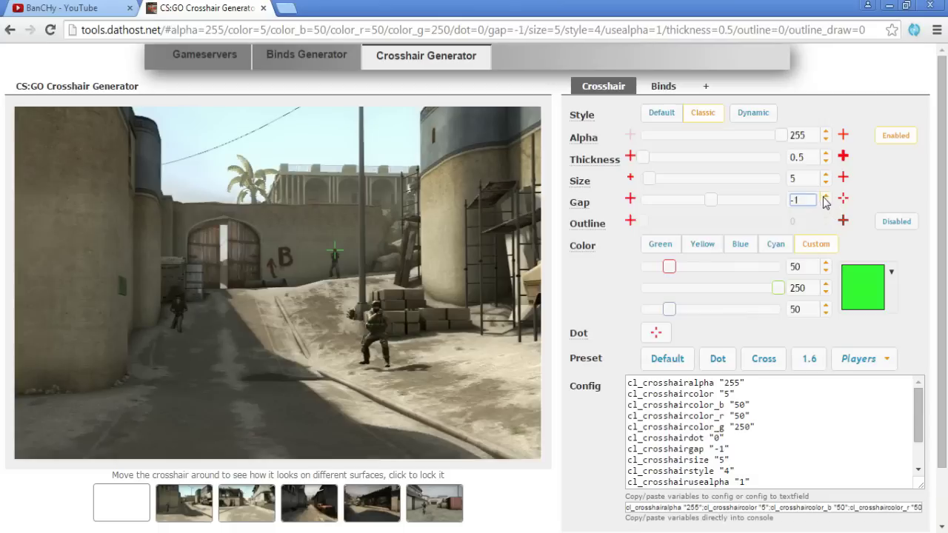
{"action": "double_click", "coordinate": [827, 203]}
{"action": "left_click", "coordinate": [827, 208]}
{"action": "left_click", "coordinate": [828, 209]}
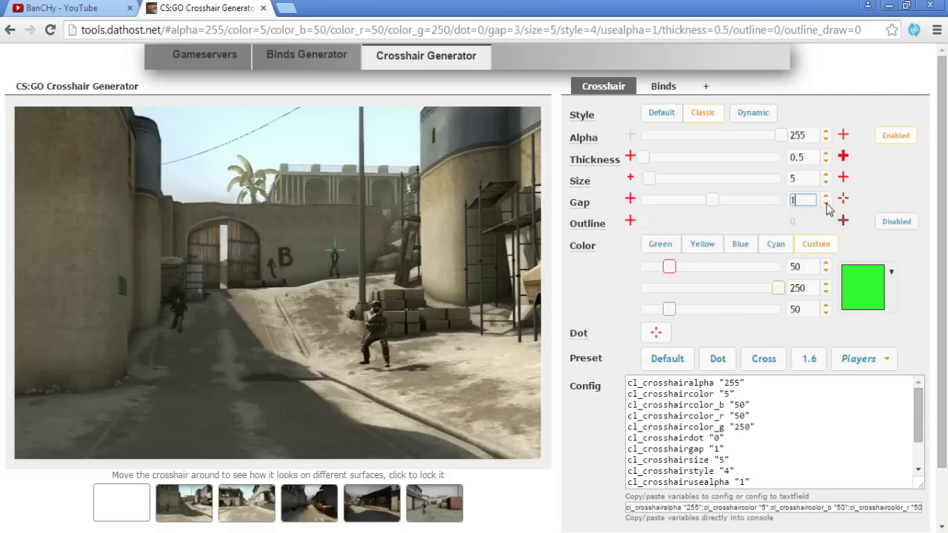
{"action": "left_click", "coordinate": [828, 209]}
{"action": "left_click", "coordinate": [828, 202]}
Step: Set the crosshair color to Green after trying Blue and Cyan, and toggle the center dot on and off
{"action": "mouse_move", "coordinate": [615, 229]}
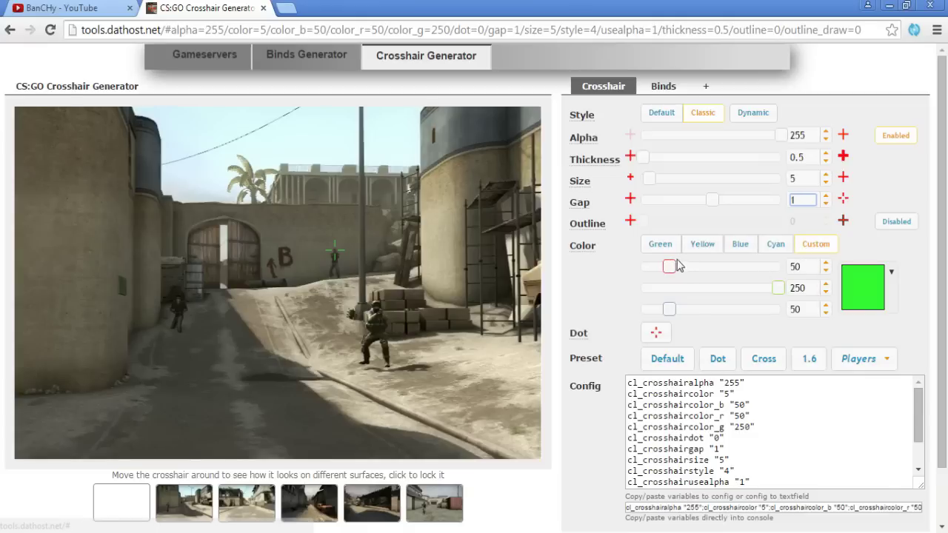
{"action": "left_click", "coordinate": [741, 249]}
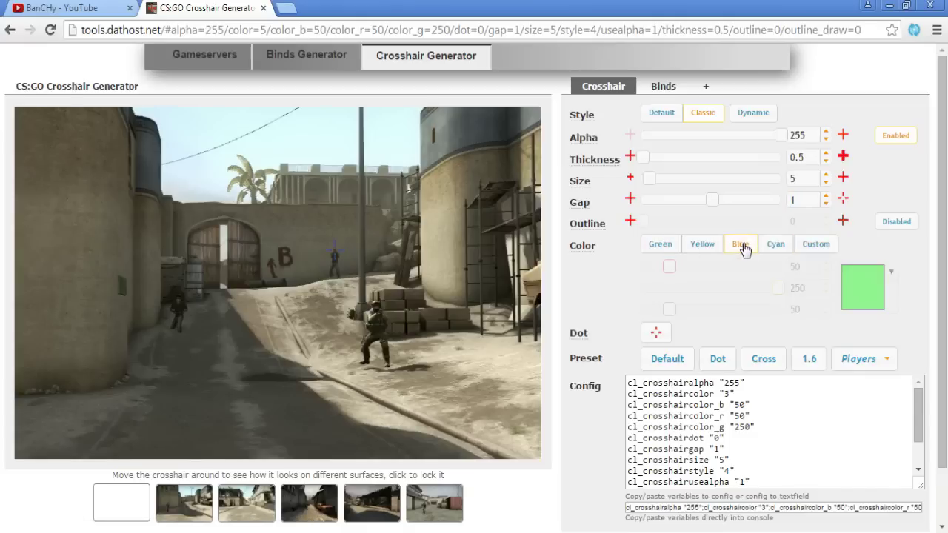
{"action": "left_click", "coordinate": [775, 247]}
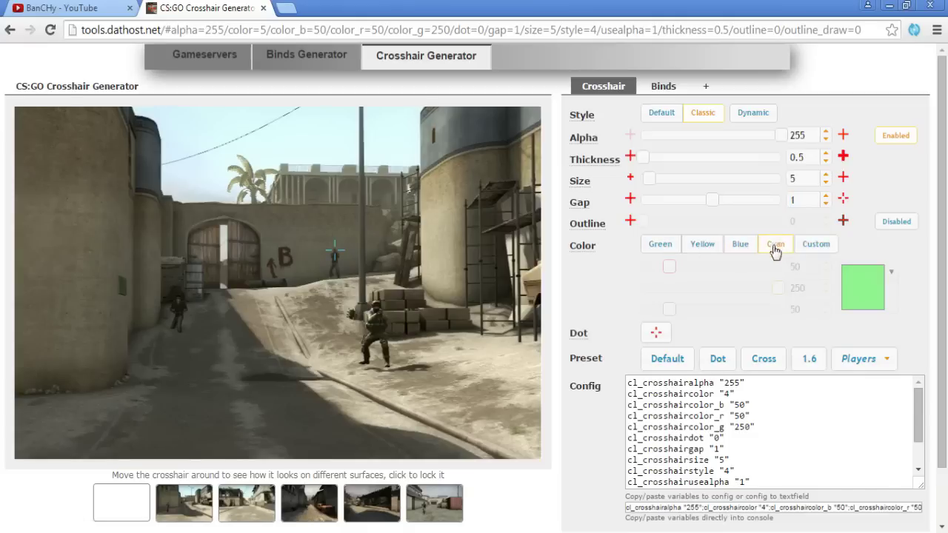
{"action": "left_click", "coordinate": [665, 246]}
{"action": "left_click", "coordinate": [659, 334]}
{"action": "left_click", "coordinate": [662, 333]}
Step: Highlight the whole generated config, and examine the individual cl_crosshairalpha and cl_crosshaircolor lines
{"action": "left_click_drag", "start_coordinate": [628, 383], "coordinate": [770, 487]}
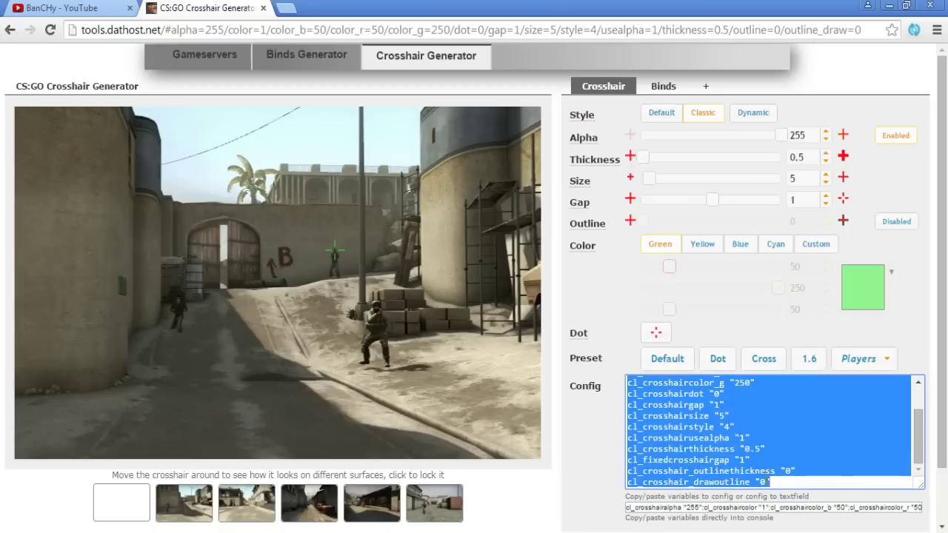
{"action": "scroll", "coordinate": [919, 437], "scroll_direction": "up", "scroll_amount": 1}
{"action": "left_click", "coordinate": [636, 383]}
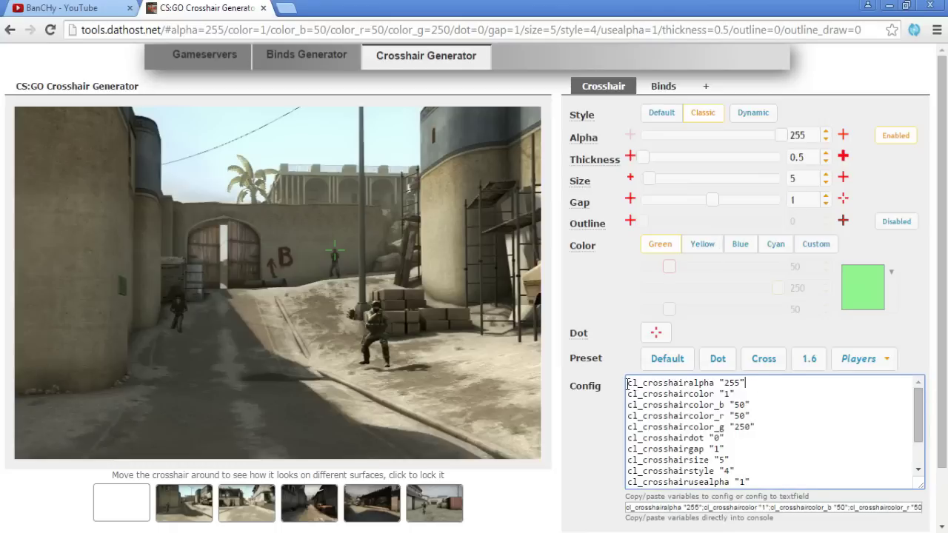
{"action": "left_click_drag", "start_coordinate": [628, 383], "coordinate": [739, 383]}
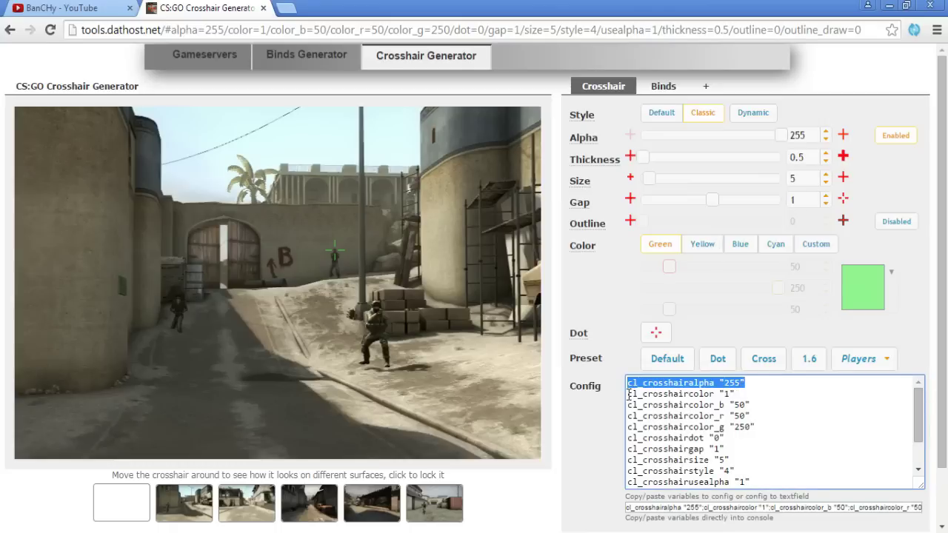
{"action": "left_click", "coordinate": [759, 384]}
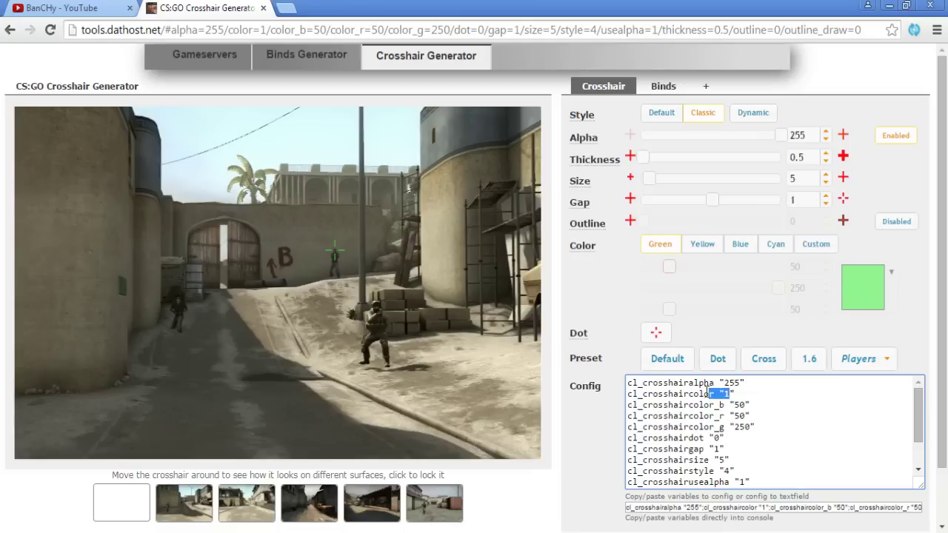
{"action": "left_click_drag", "start_coordinate": [626, 384], "coordinate": [716, 374]}
{"action": "left_click", "coordinate": [735, 394]}
Step: Try the NiP GeT_RiGhT, NiP f0rest and NiP friberg player presets one after another
{"action": "left_click", "coordinate": [887, 360]}
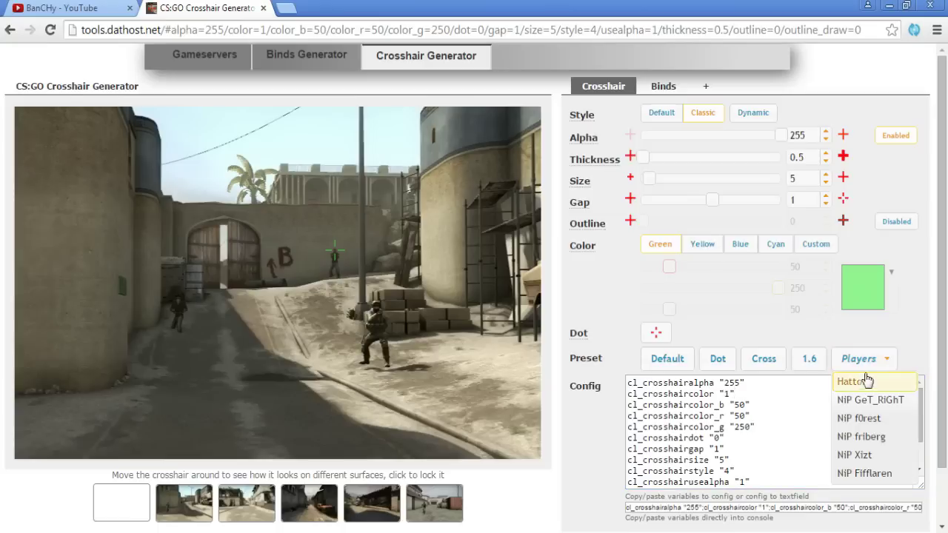
{"action": "left_click", "coordinate": [890, 403]}
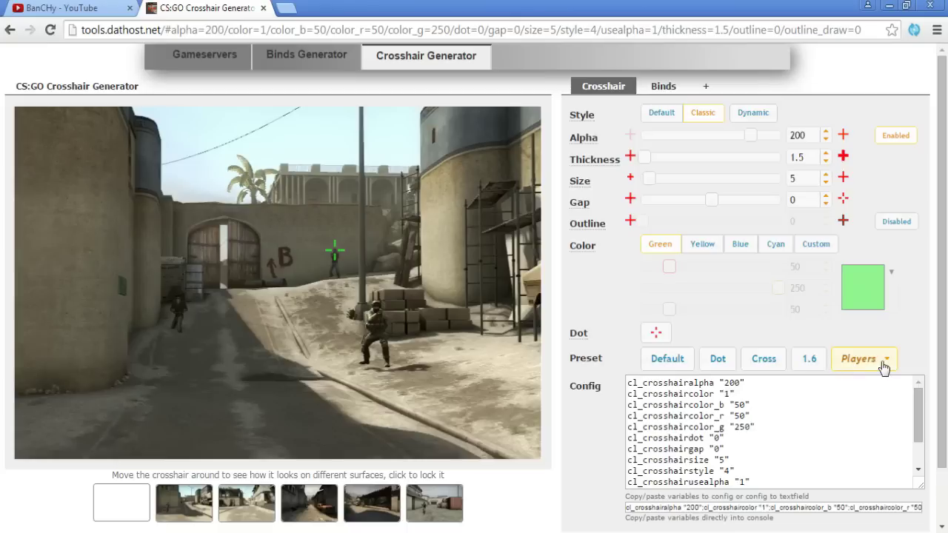
{"action": "left_click", "coordinate": [884, 367]}
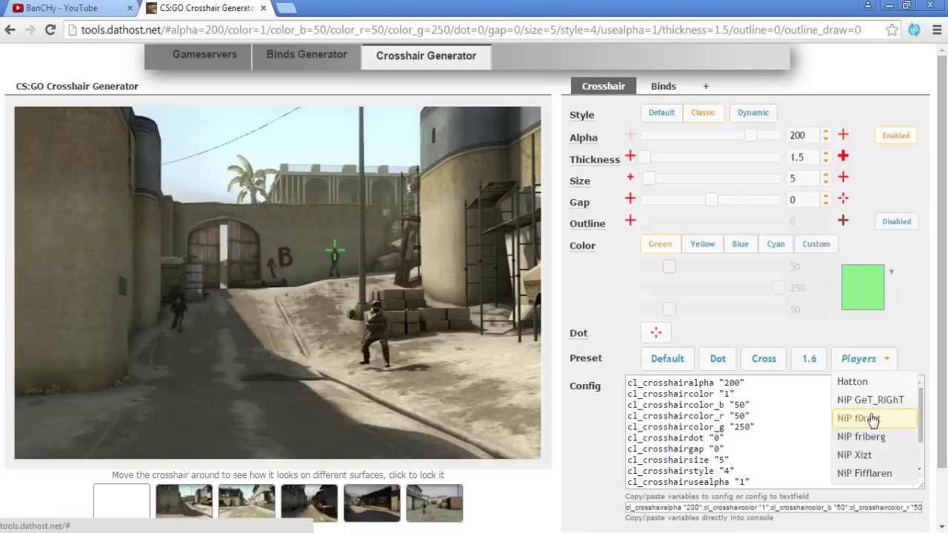
{"action": "left_click", "coordinate": [872, 417]}
{"action": "left_click", "coordinate": [884, 366]}
{"action": "left_click", "coordinate": [881, 434]}
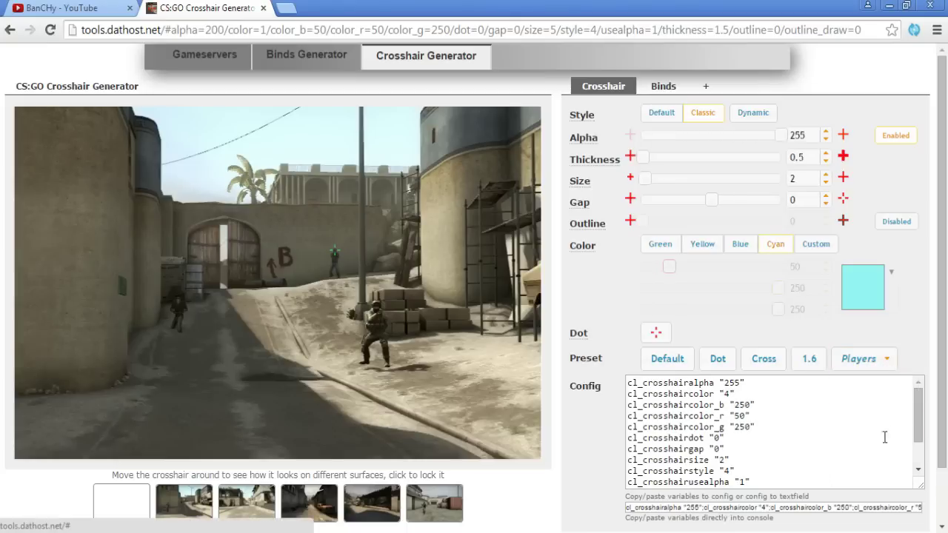
Step: Apply the NiP Fifflaren player preset to the crosshair
{"action": "left_click", "coordinate": [891, 359]}
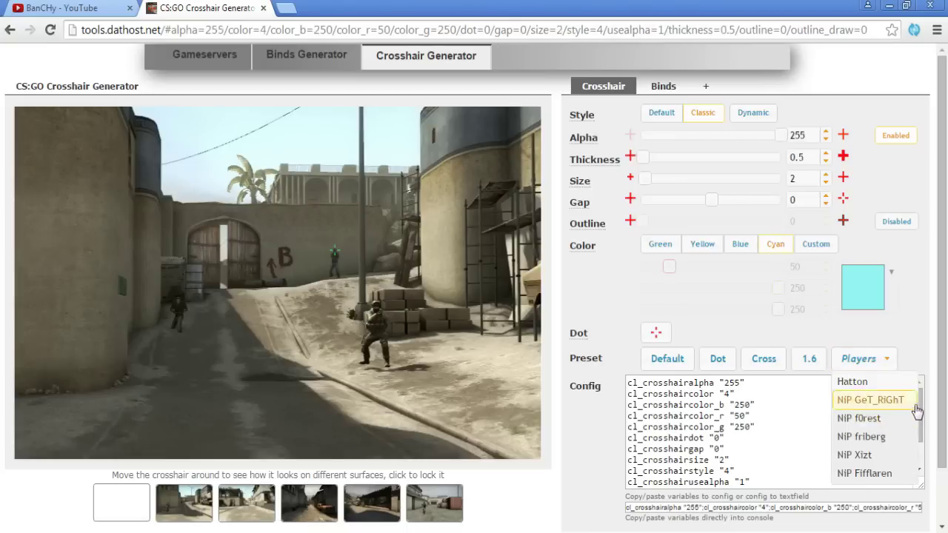
{"action": "scroll", "coordinate": [924, 411], "scroll_direction": "down", "scroll_amount": 3}
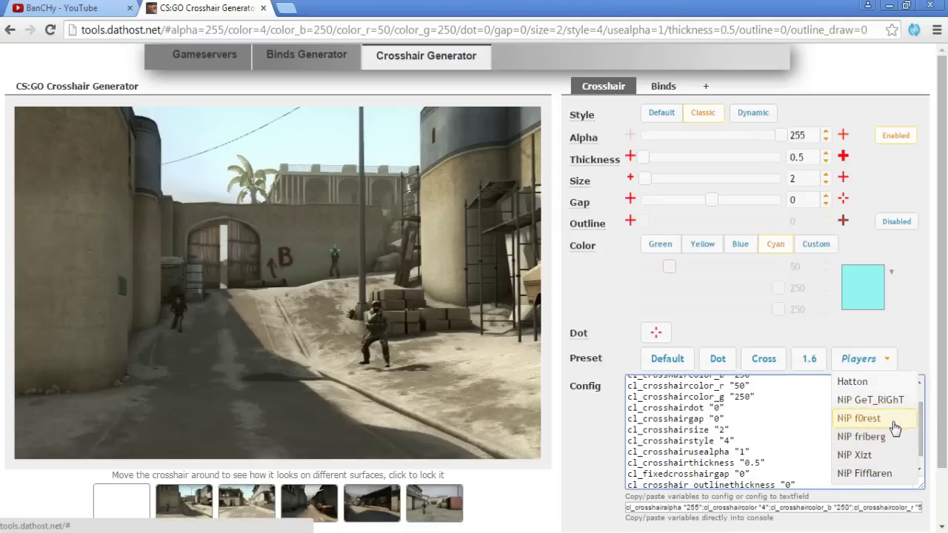
{"action": "left_click", "coordinate": [884, 474]}
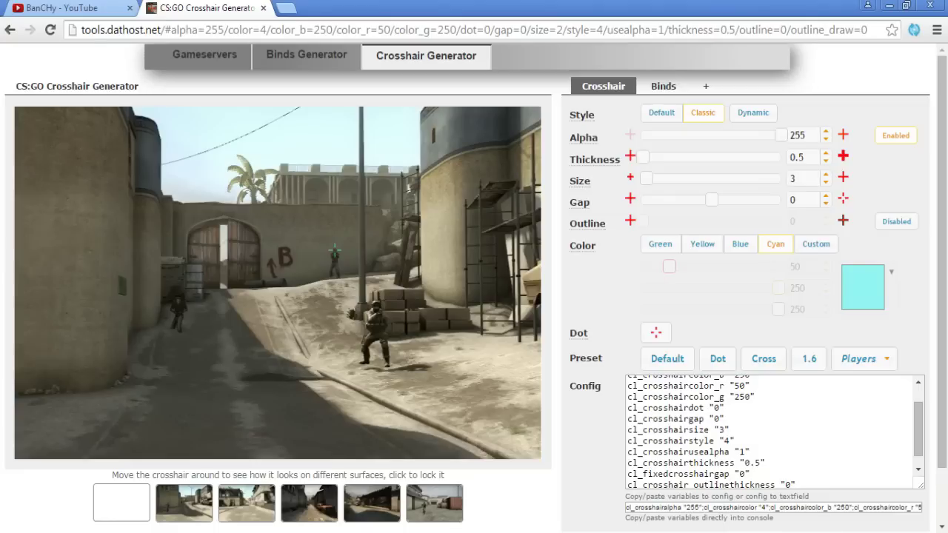